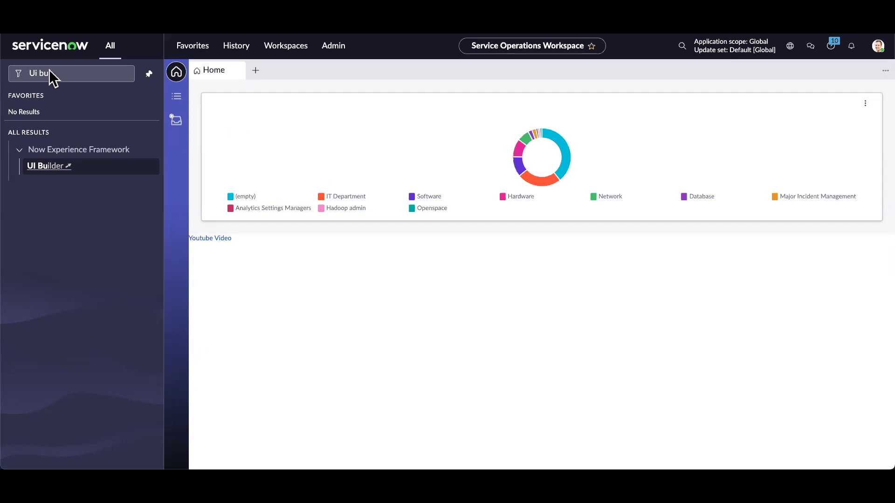
Step: In UI Builder, open the Service desk landing page SNC copy variant of the Service Operations Workspace experience for editing
{"action": "left_click", "coordinate": [72, 165]}
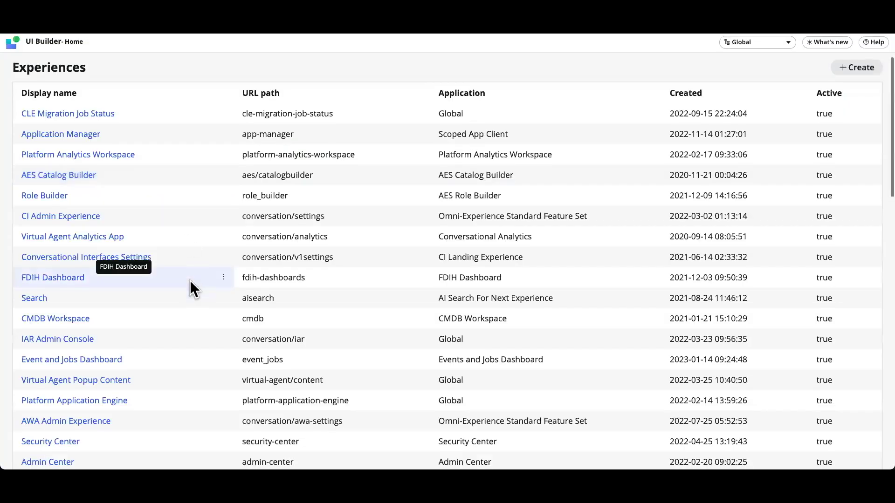
{"action": "scroll", "coordinate": [268, 336], "scroll_direction": "down", "scroll_amount": 4}
{"action": "left_click", "coordinate": [484, 350]}
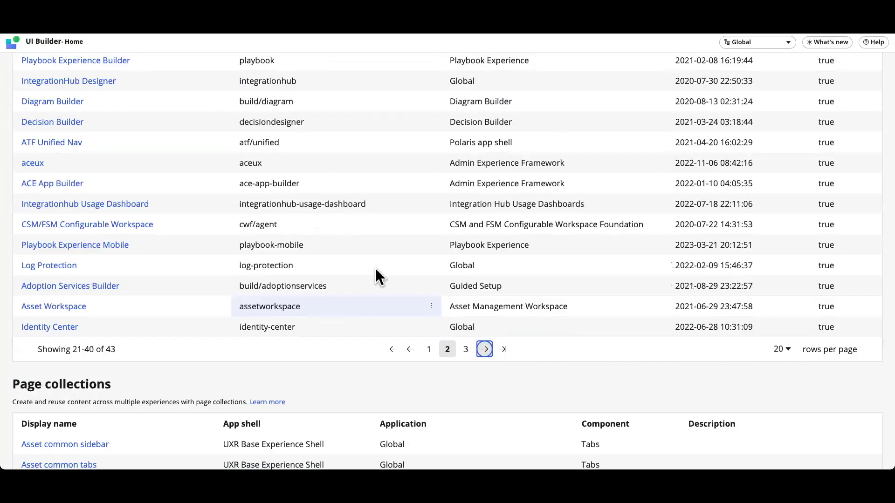
{"action": "scroll", "coordinate": [326, 273], "scroll_direction": "up", "scroll_amount": 2}
{"action": "scroll", "coordinate": [140, 205], "scroll_direction": "up", "scroll_amount": 2}
{"action": "left_click", "coordinate": [123, 193]}
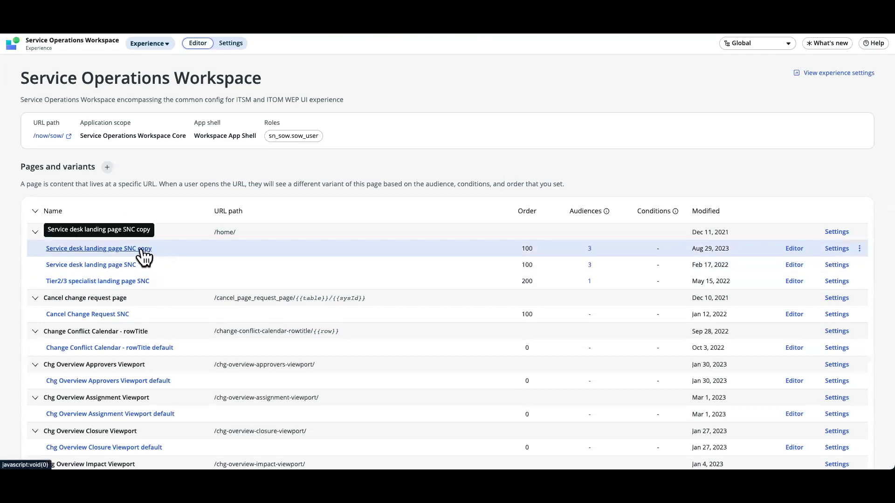
{"action": "left_click", "coordinate": [143, 251]}
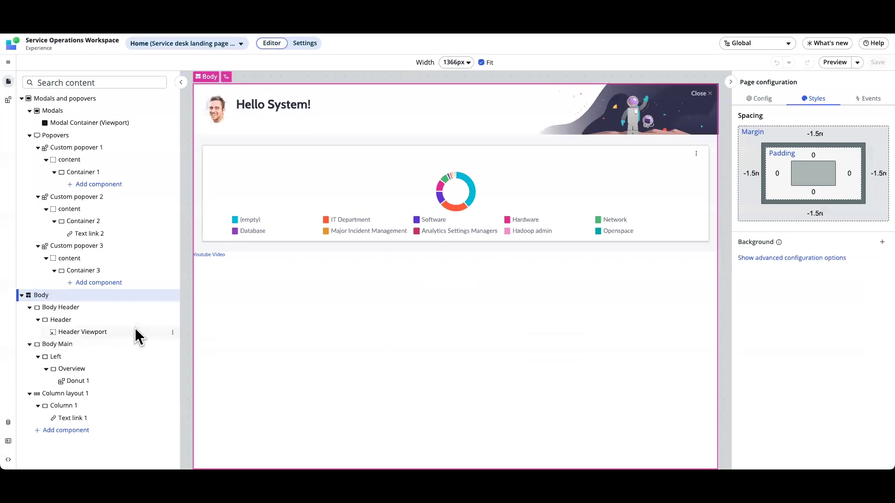
Step: Add a two-column layout to the page body below the existing Column layout 1
{"action": "left_click", "coordinate": [82, 434]}
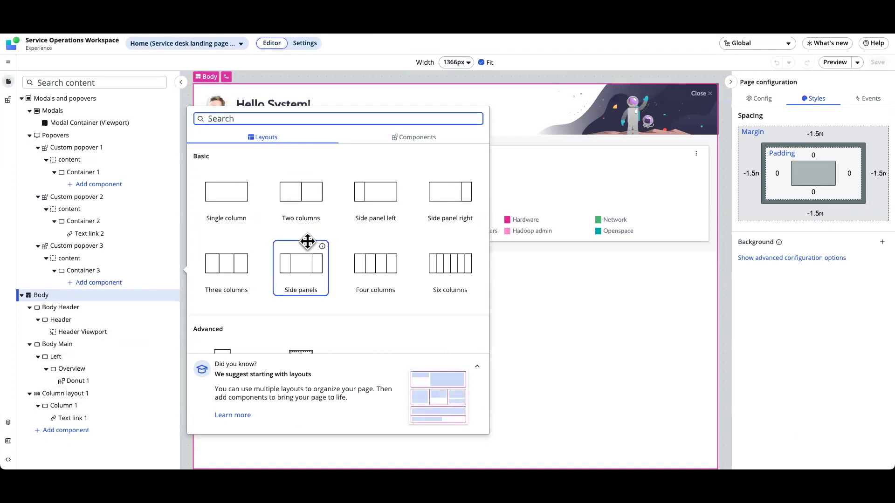
{"action": "scroll", "coordinate": [306, 242], "scroll_direction": "down", "scroll_amount": 2}
{"action": "scroll", "coordinate": [286, 247], "scroll_direction": "up", "scroll_amount": 1}
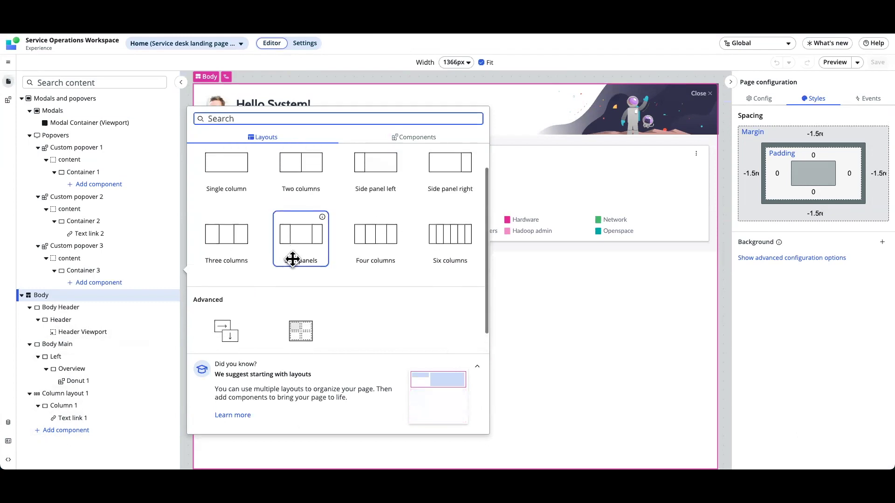
{"action": "scroll", "coordinate": [293, 259], "scroll_direction": "up", "scroll_amount": 1}
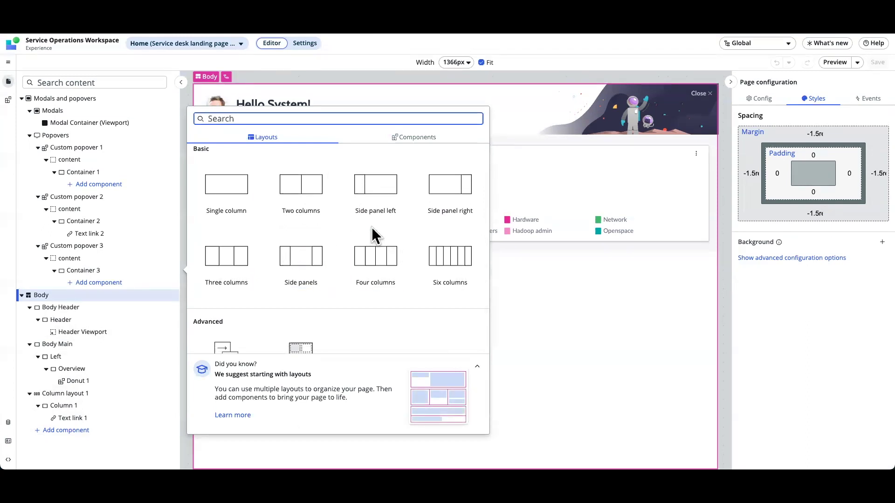
{"action": "left_click", "coordinate": [304, 189]}
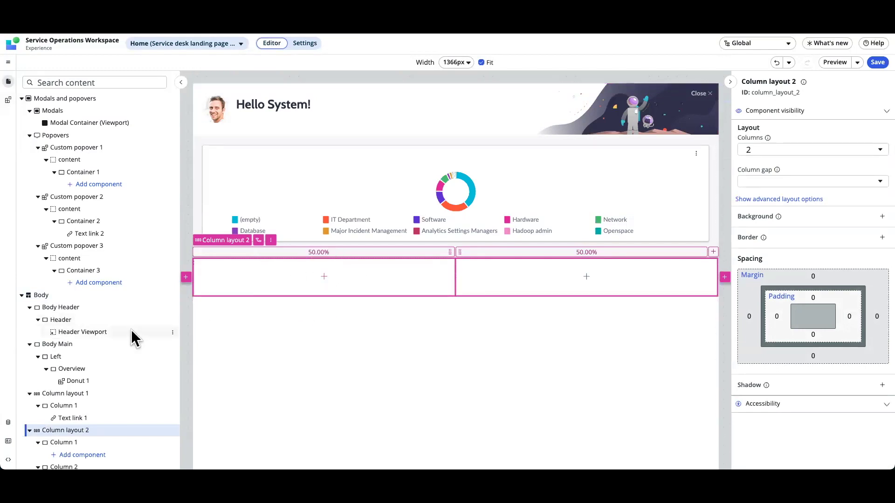
Step: Insert a Data visualization component into the first column of the two-column layout
{"action": "scroll", "coordinate": [129, 327], "scroll_direction": "down", "scroll_amount": 2}
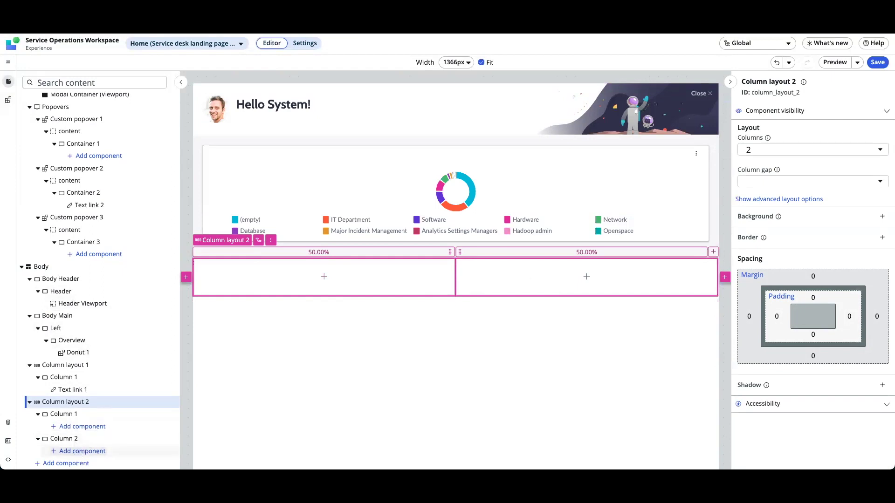
{"action": "left_click", "coordinate": [325, 277]}
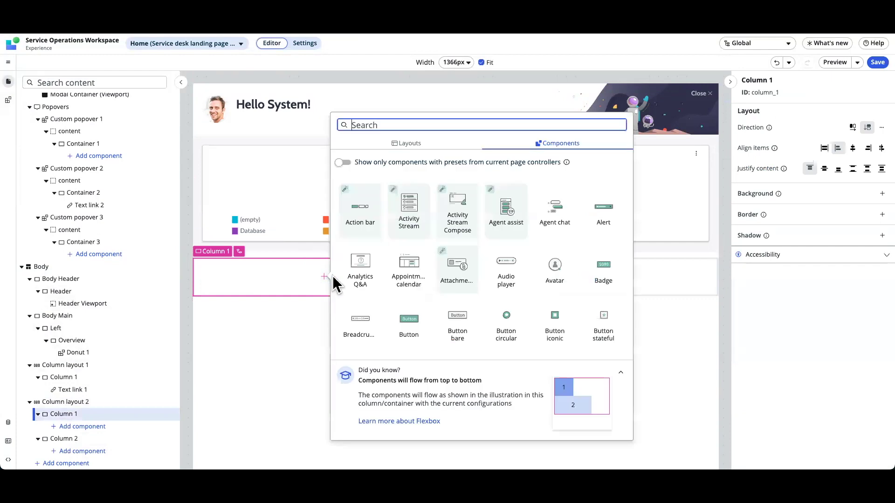
{"action": "scroll", "coordinate": [480, 311], "scroll_direction": "down", "scroll_amount": 2}
{"action": "scroll", "coordinate": [480, 304], "scroll_direction": "down", "scroll_amount": 6}
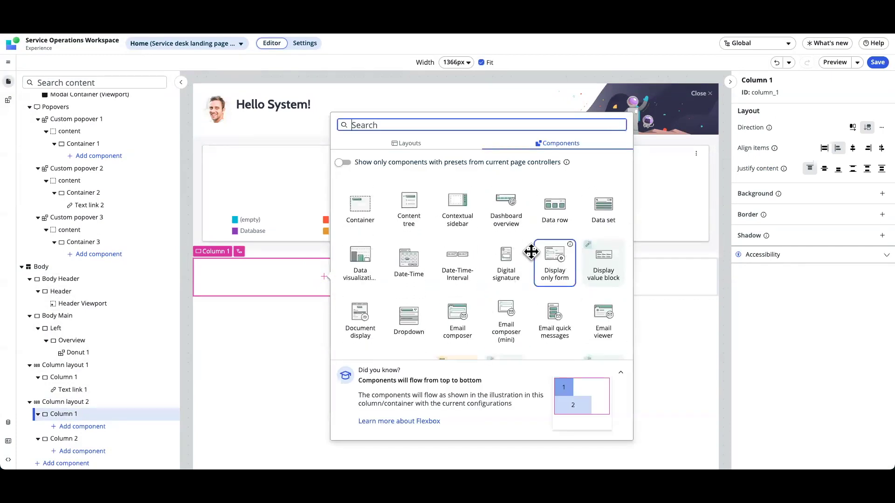
{"action": "left_click", "coordinate": [364, 265]}
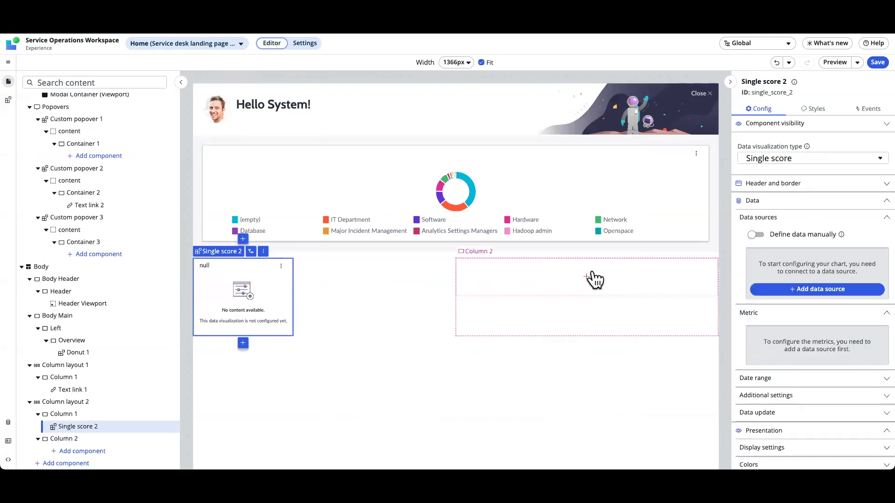
Step: Insert a List - Simple component into the second column of the two-column layout
{"action": "left_click", "coordinate": [589, 279]}
{"action": "left_click", "coordinate": [587, 278]}
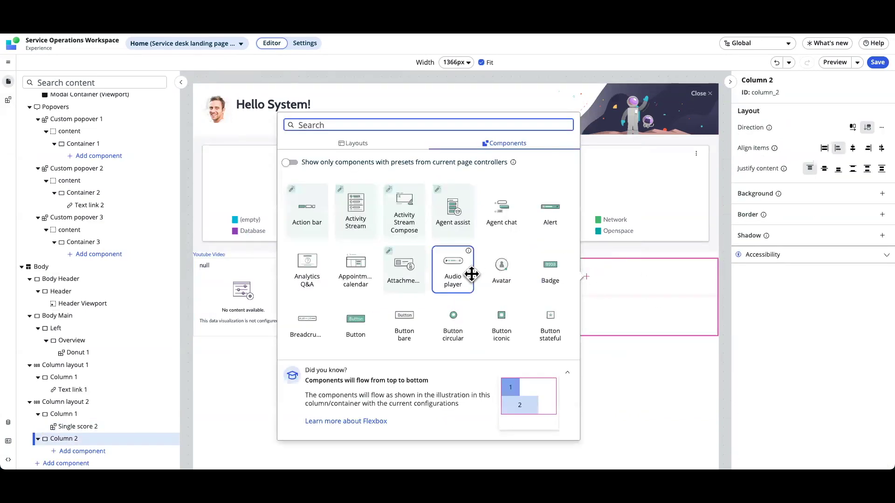
{"action": "scroll", "coordinate": [471, 275], "scroll_direction": "down", "scroll_amount": 2}
{"action": "scroll", "coordinate": [486, 306], "scroll_direction": "down", "scroll_amount": 5}
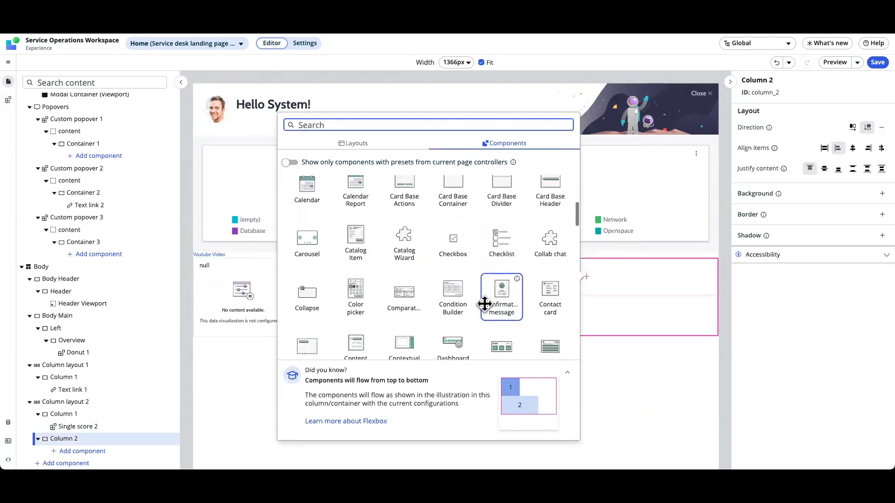
{"action": "scroll", "coordinate": [487, 311], "scroll_direction": "down", "scroll_amount": 8}
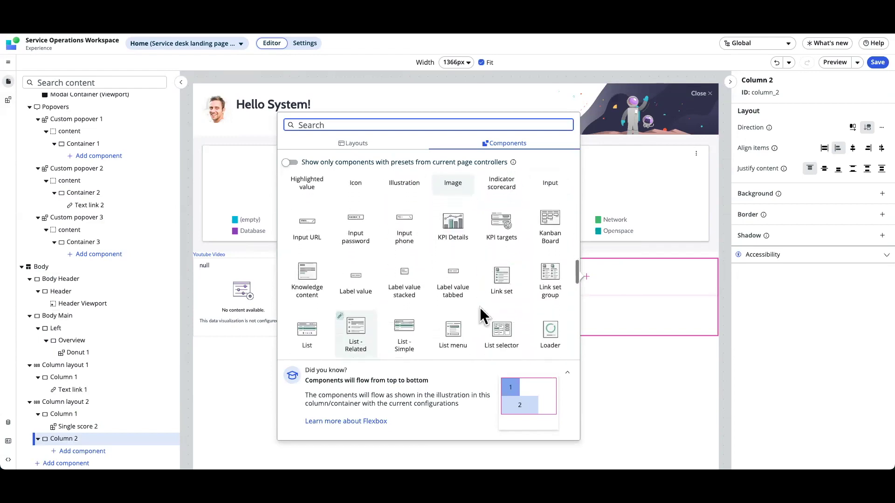
{"action": "scroll", "coordinate": [474, 302], "scroll_direction": "up", "scroll_amount": 1}
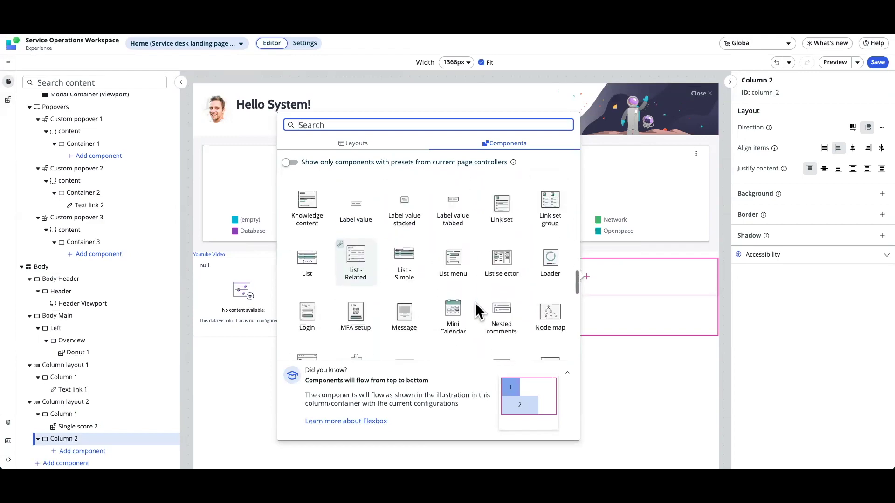
{"action": "scroll", "coordinate": [475, 303], "scroll_direction": "down", "scroll_amount": 2}
{"action": "left_click", "coordinate": [420, 197]}
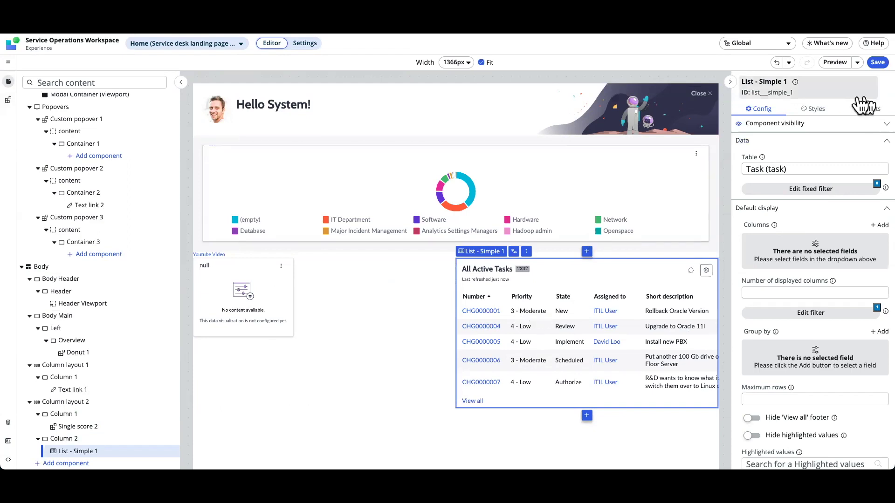
Step: Review the simple list's style and event settings, and preview the page variant
{"action": "left_click", "coordinate": [820, 115]}
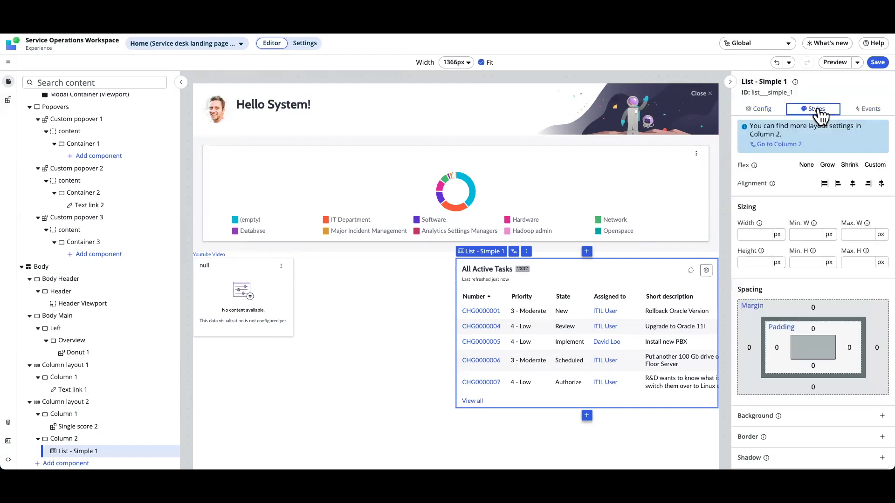
{"action": "left_click", "coordinate": [867, 112]}
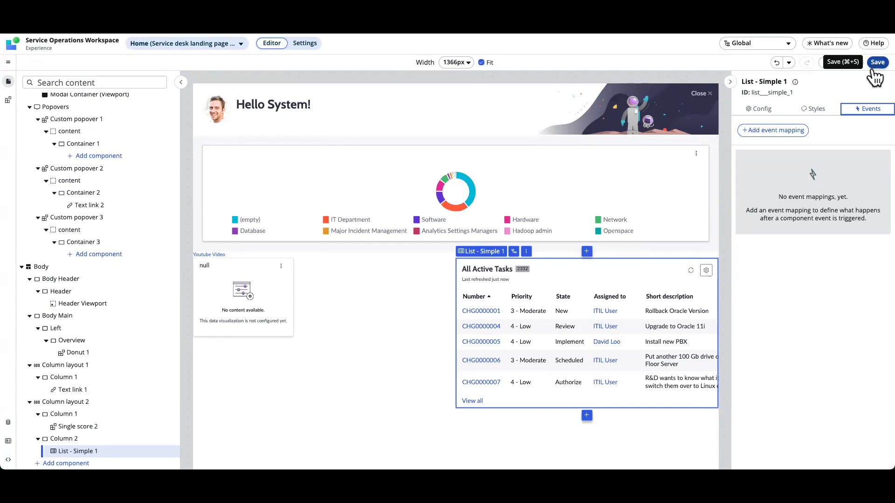
{"action": "left_click", "coordinate": [836, 66]}
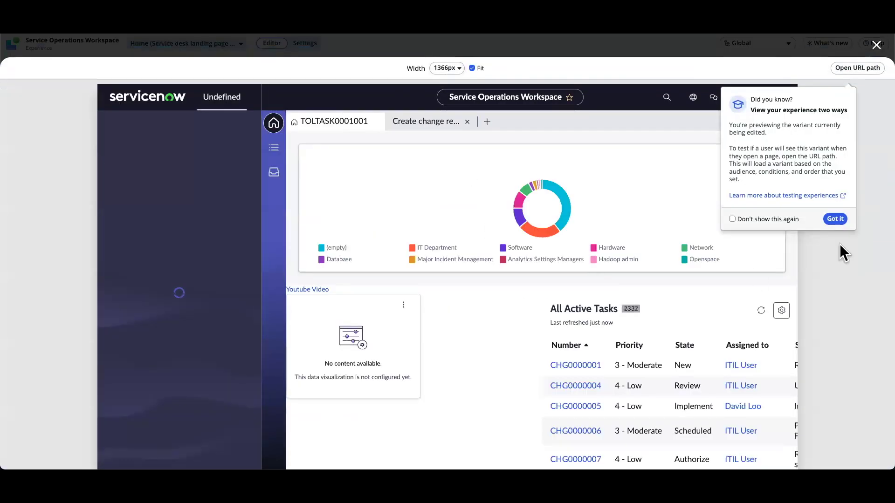
{"action": "left_click", "coordinate": [835, 219]}
{"action": "scroll", "coordinate": [723, 273], "scroll_direction": "down", "scroll_amount": 1}
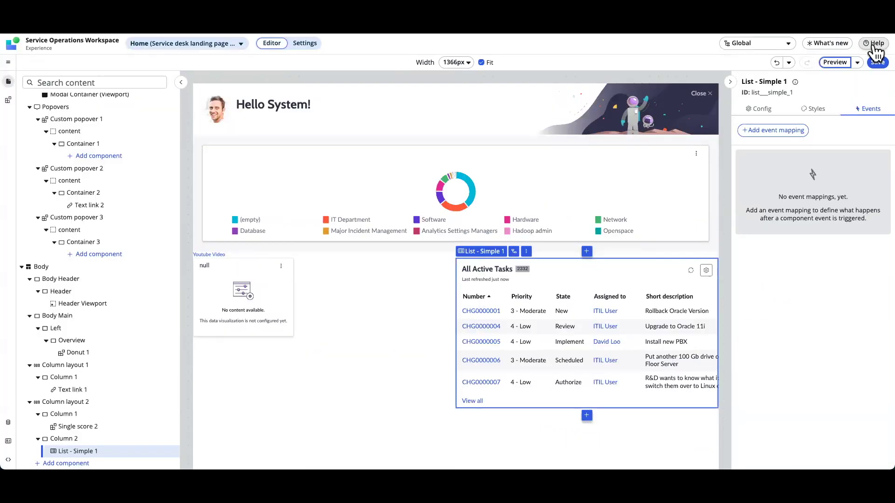
{"action": "left_click", "coordinate": [876, 45]}
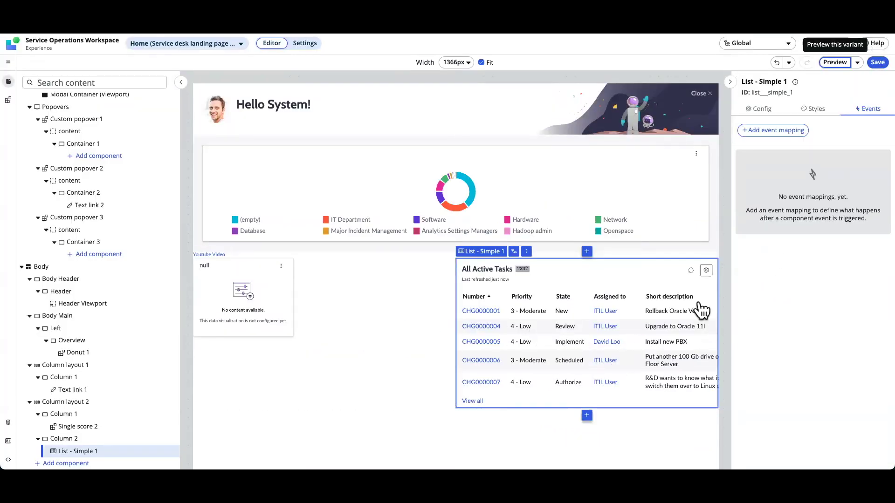
{"action": "left_click", "coordinate": [835, 67]}
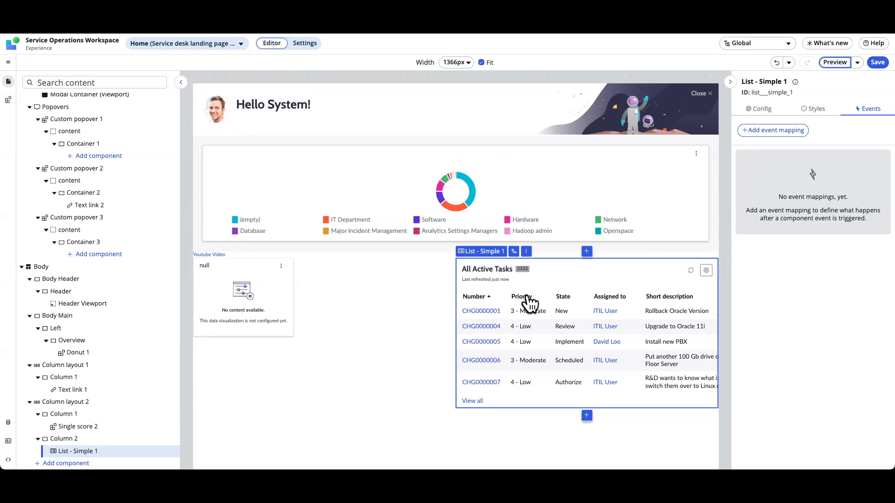
Step: Undo the insertion of both components and the two-column layout
{"action": "left_click", "coordinate": [776, 63]}
{"action": "left_click", "coordinate": [776, 63]}
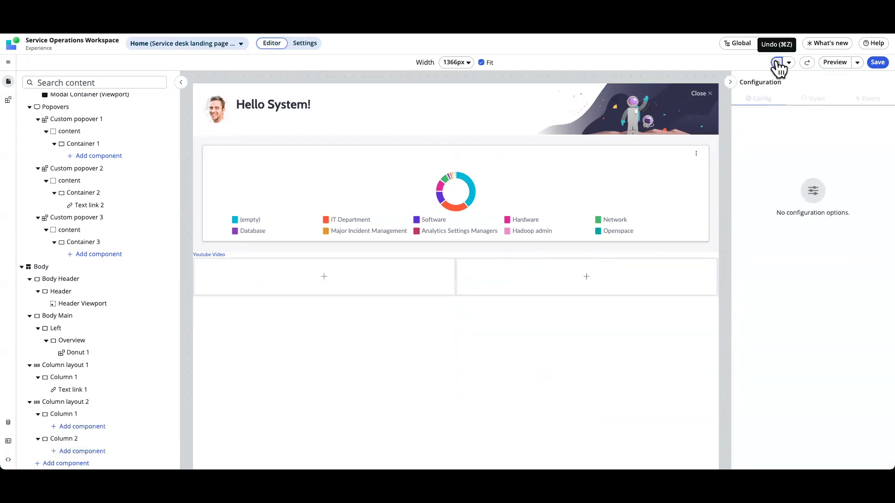
{"action": "left_click", "coordinate": [777, 63]}
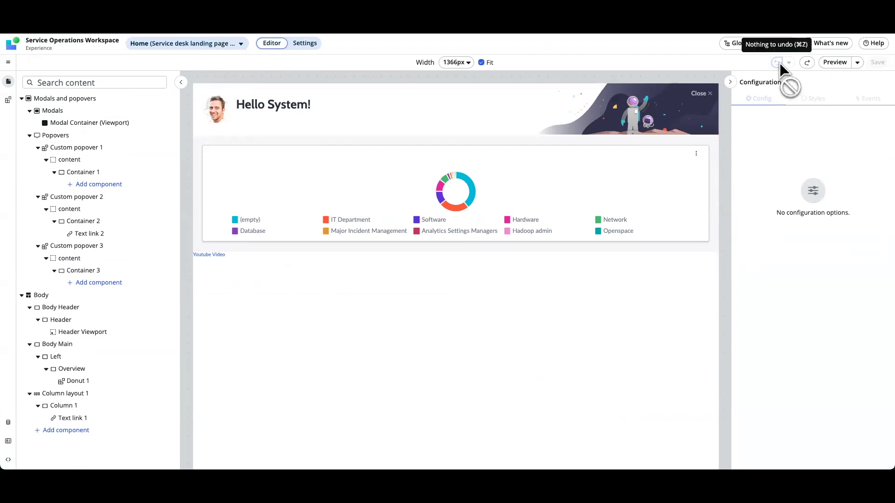
Step: Redo the two-column layout and the two component insertions
{"action": "left_click", "coordinate": [808, 63]}
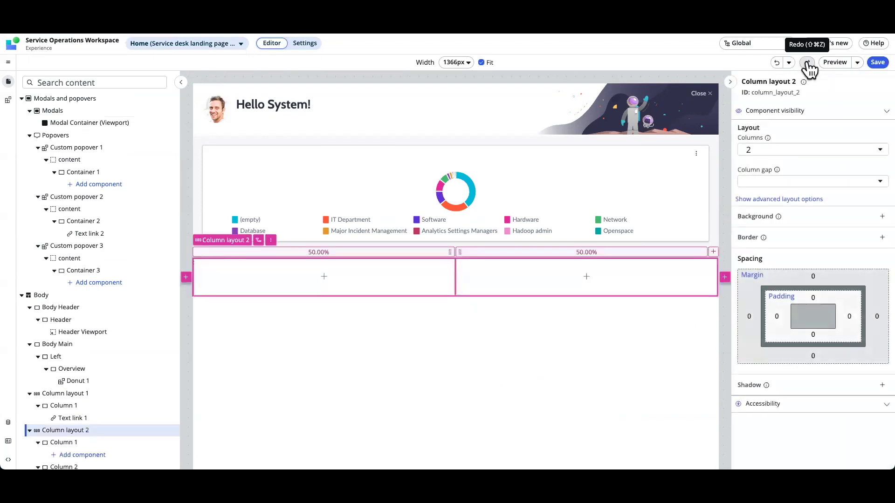
{"action": "left_click", "coordinate": [808, 62]}
{"action": "left_click", "coordinate": [807, 63]}
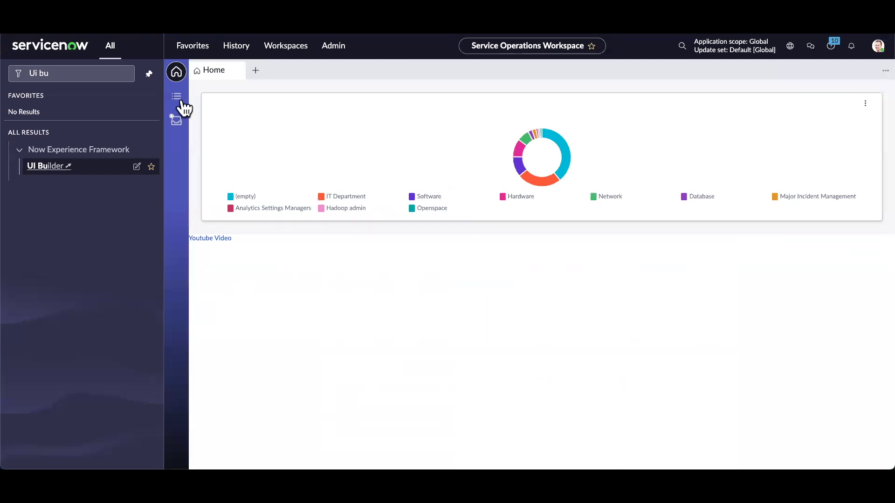
Step: Switch to the live Service Operations Workspace and start a new Emergency change from the list of open changes
{"action": "left_click", "coordinate": [179, 97]}
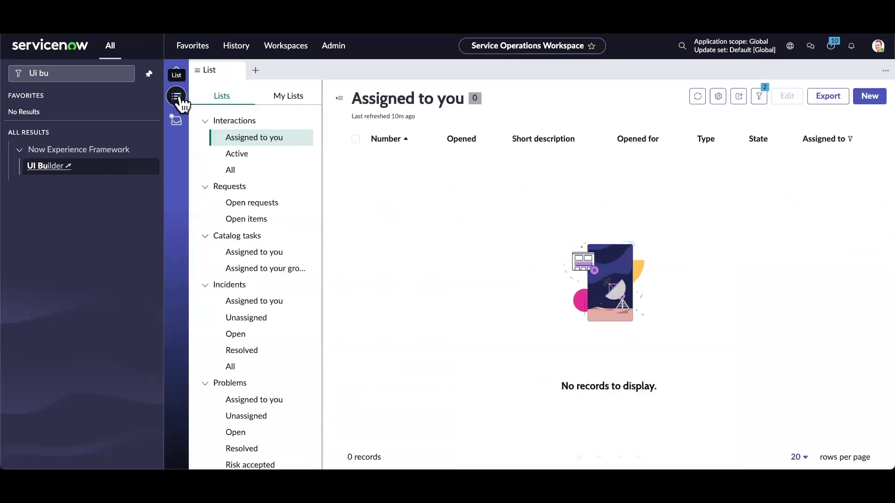
{"action": "scroll", "coordinate": [249, 261], "scroll_direction": "down", "scroll_amount": 8}
{"action": "scroll", "coordinate": [251, 158], "scroll_direction": "up", "scroll_amount": 2}
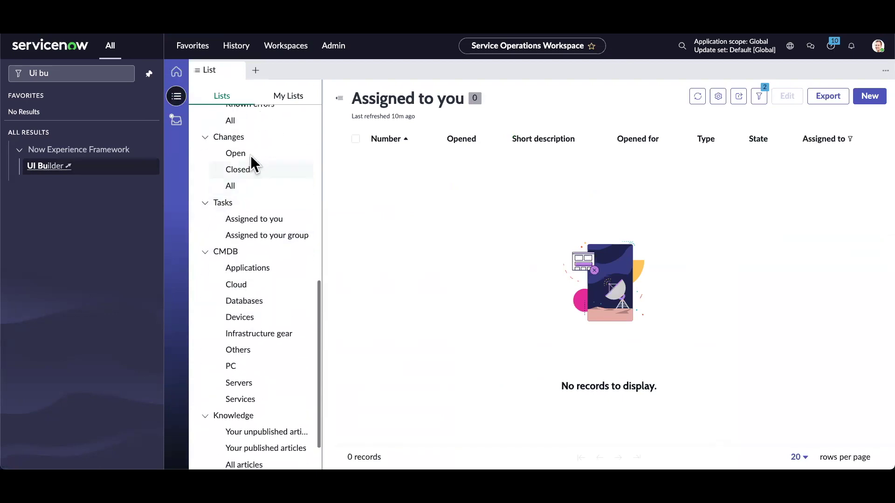
{"action": "left_click", "coordinate": [250, 155]}
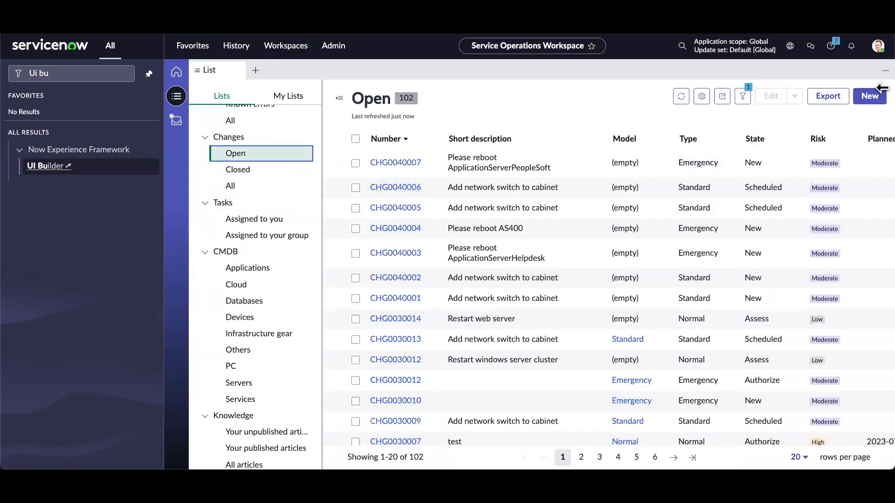
{"action": "left_click", "coordinate": [871, 97]}
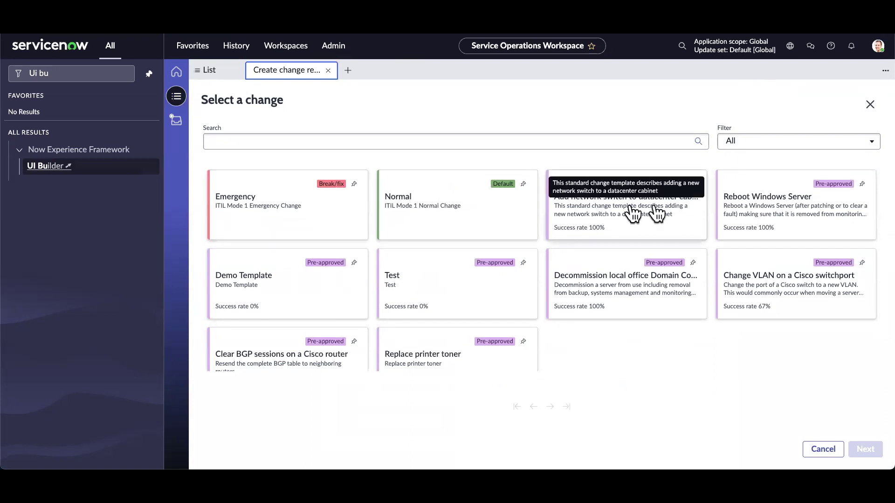
{"action": "left_click", "coordinate": [308, 200]}
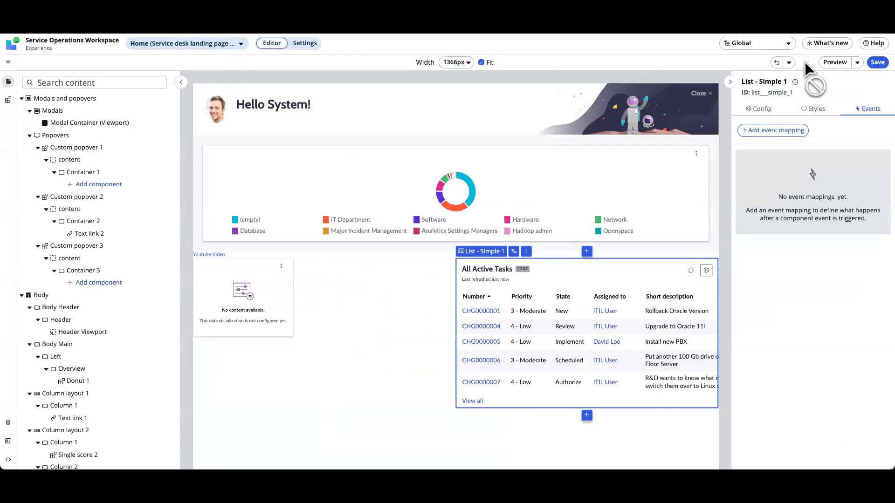
Step: Back in UI Builder, undo the added components and two-column layout, and select the Donut 1 visualization for configuration
{"action": "left_click", "coordinate": [777, 62]}
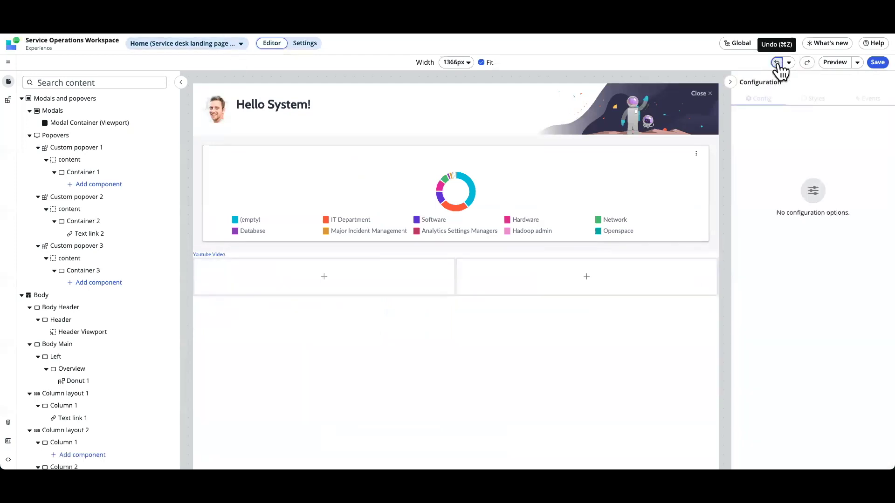
{"action": "left_click", "coordinate": [441, 347]}
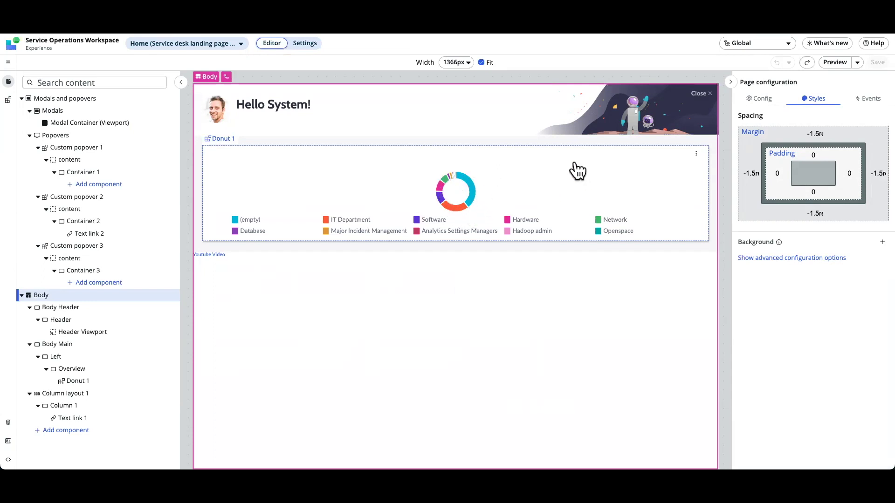
{"action": "left_click", "coordinate": [589, 179]}
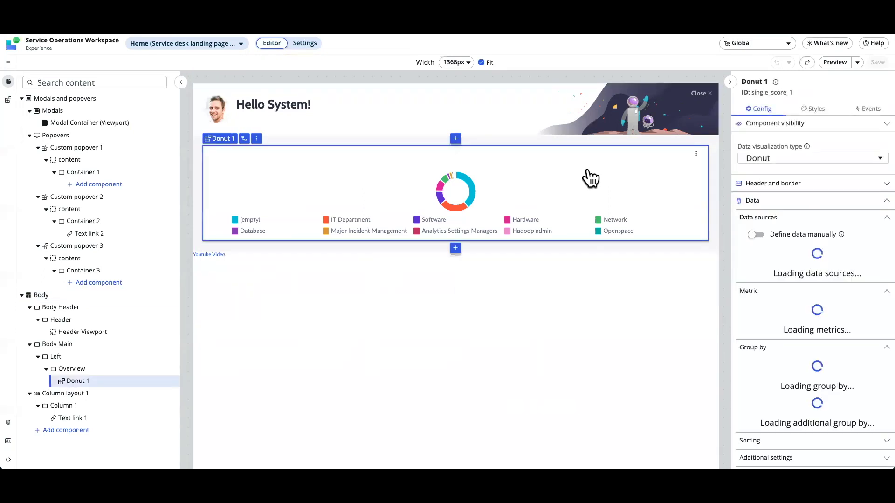
Step: Review the Open popover handler options and existing popovers available for Donut 1's Visualization Clicked event, without adding another handler
{"action": "left_click", "coordinate": [868, 112]}
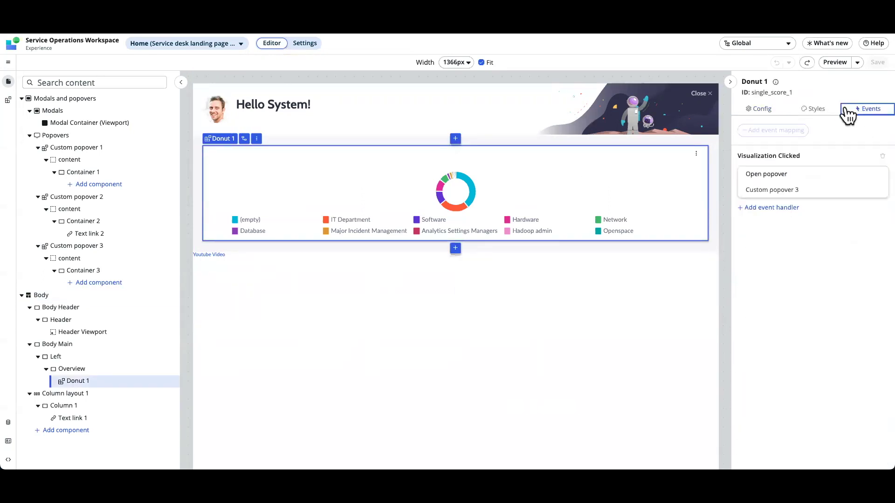
{"action": "left_click", "coordinate": [772, 208]}
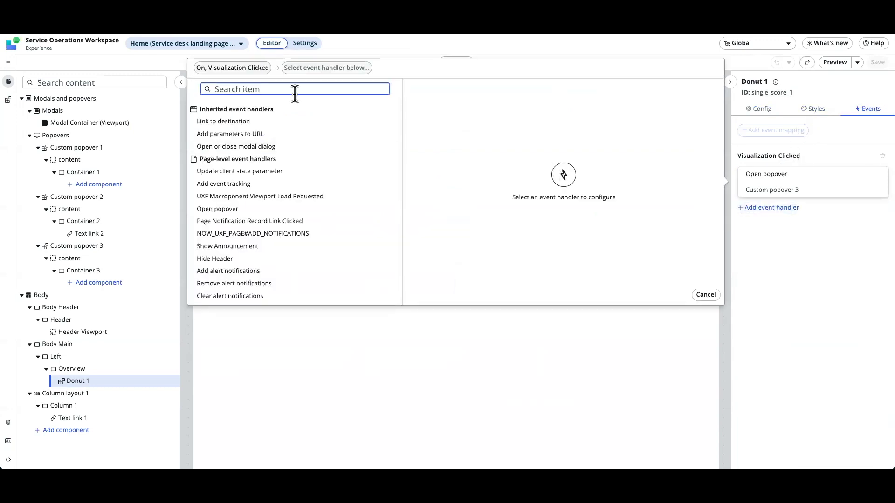
{"action": "type", "text": "Open"}
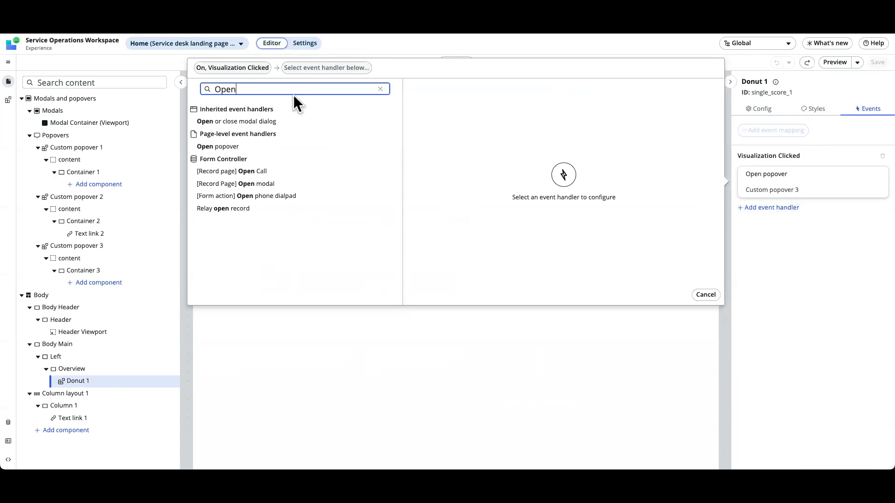
{"action": "left_click", "coordinate": [242, 149]}
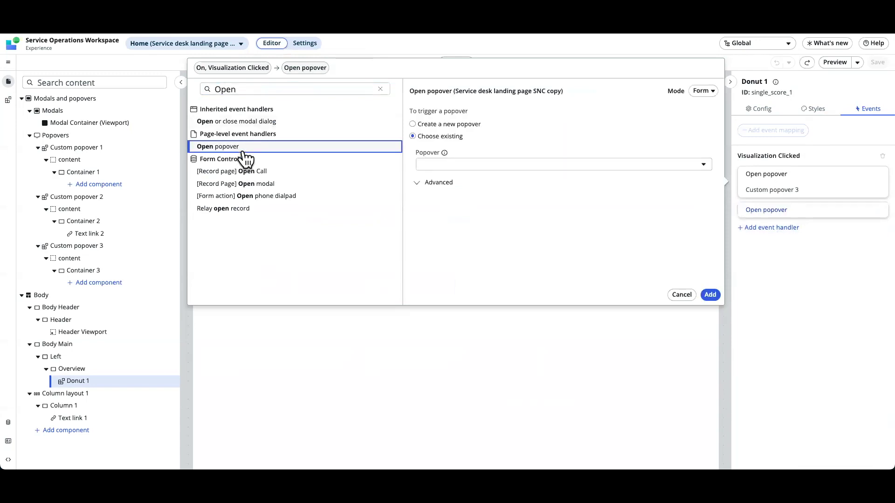
{"action": "left_click", "coordinate": [440, 125]}
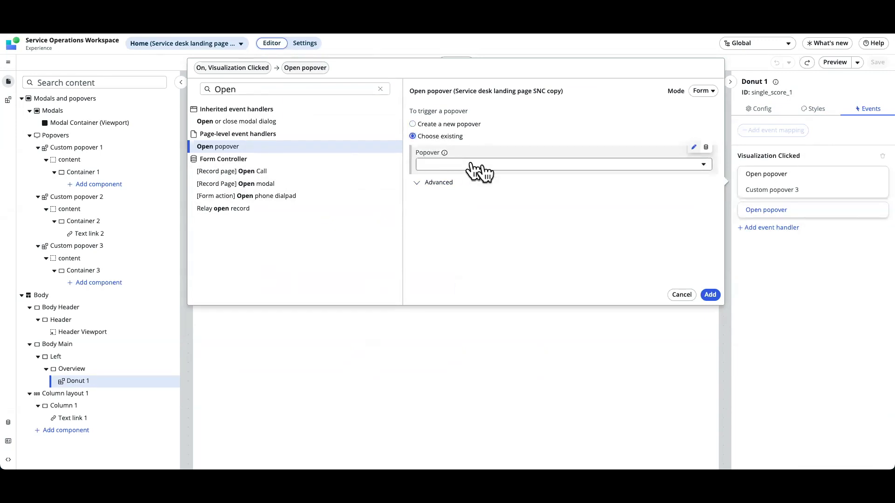
{"action": "left_click", "coordinate": [494, 166]}
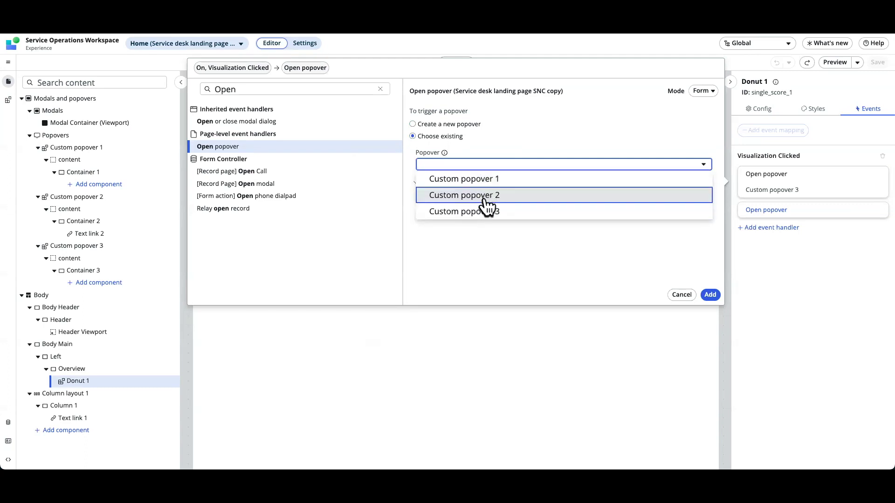
{"action": "left_click", "coordinate": [682, 295]}
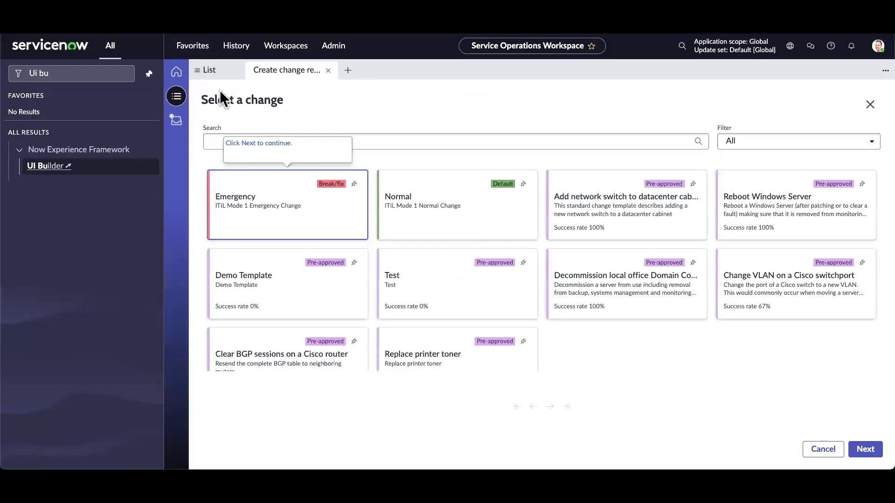
Step: Switch to the live Service Operations Workspace and open its home page to view the donut chart
{"action": "left_click", "coordinate": [177, 72]}
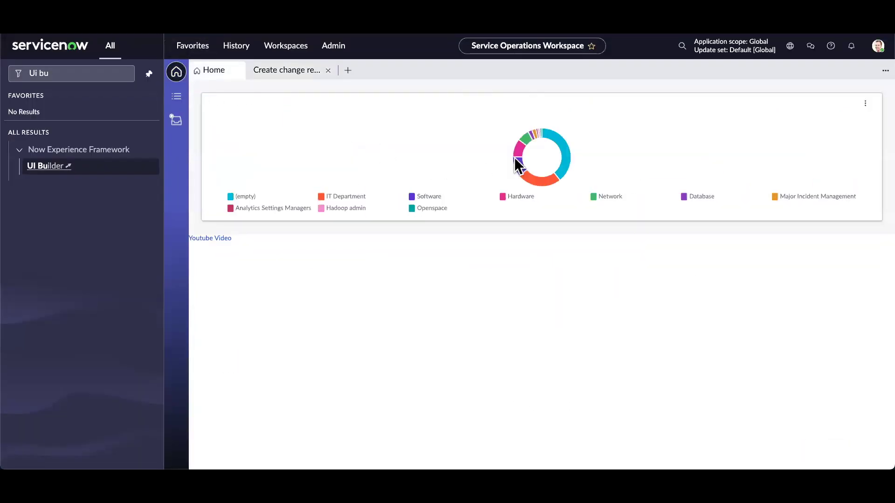